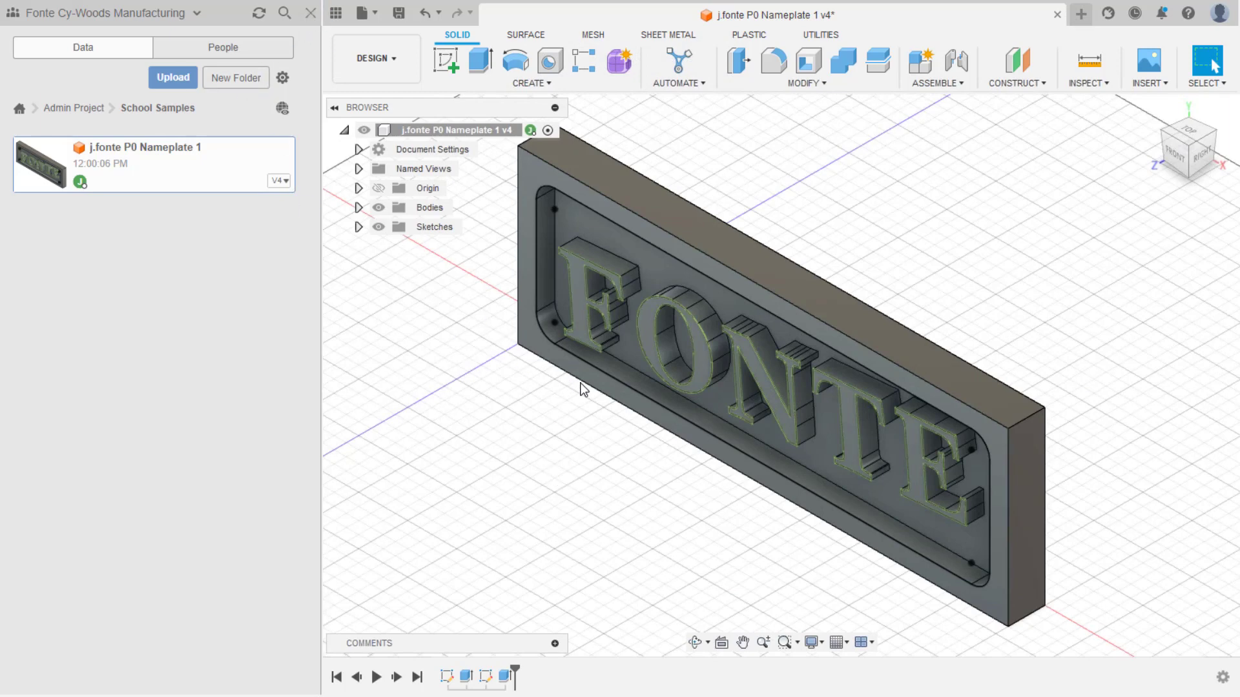
- Close the data panel and switch the nameplate design to the Manufacture workspace
scroll(585, 397, down, 2)
scroll(585, 397, down, 1)
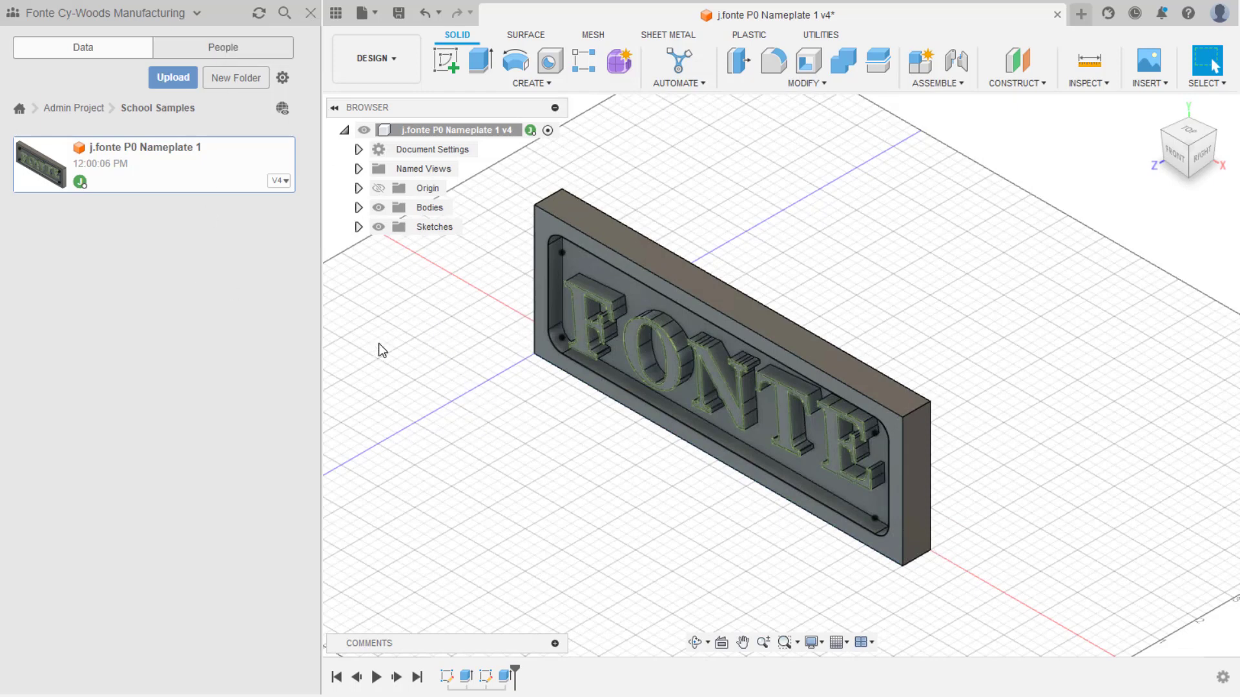
click(312, 12)
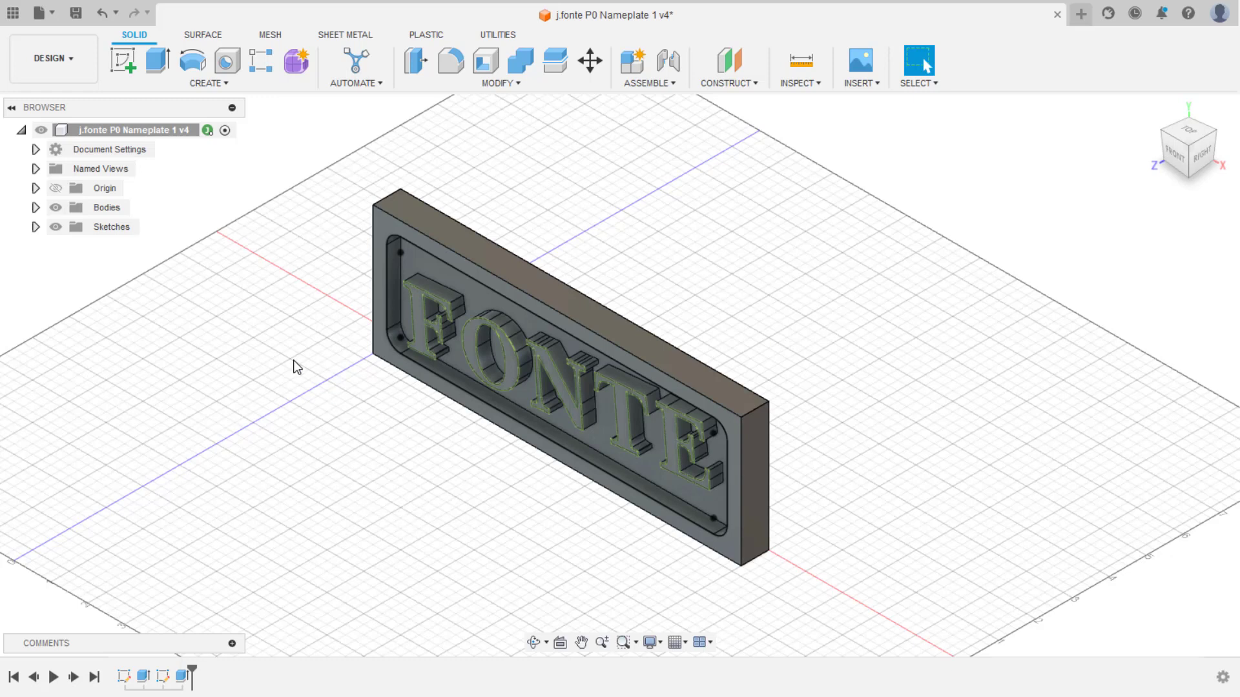
click(56, 61)
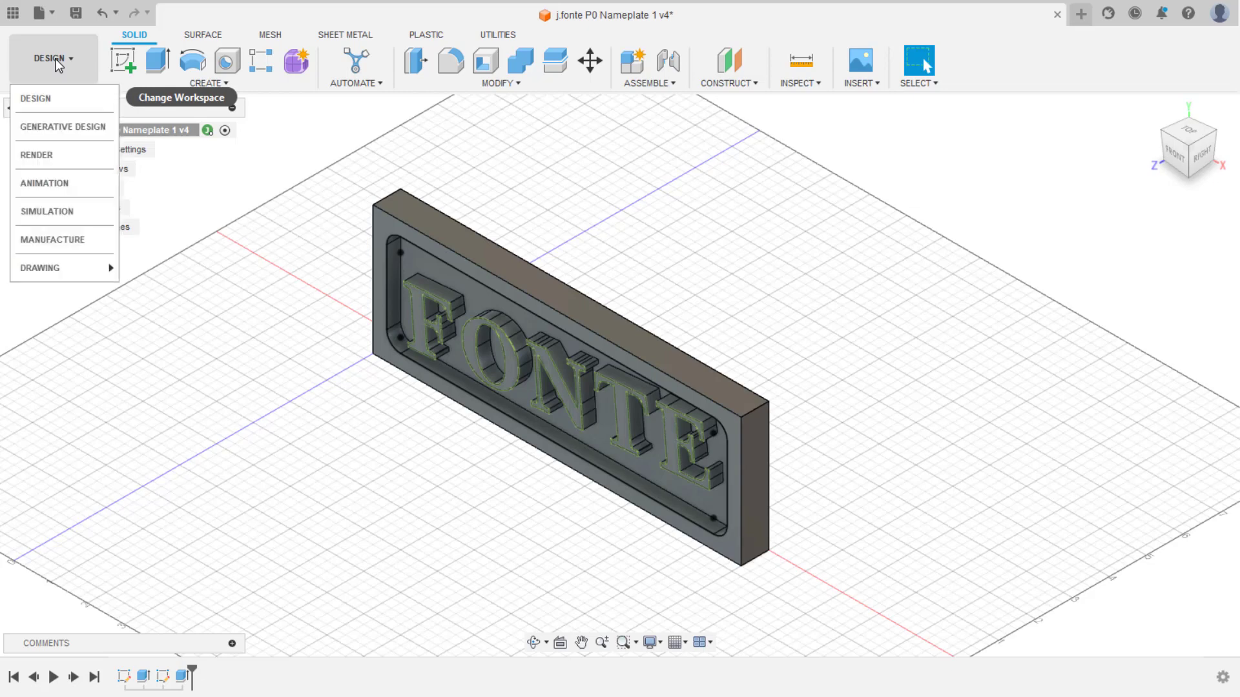
click(62, 237)
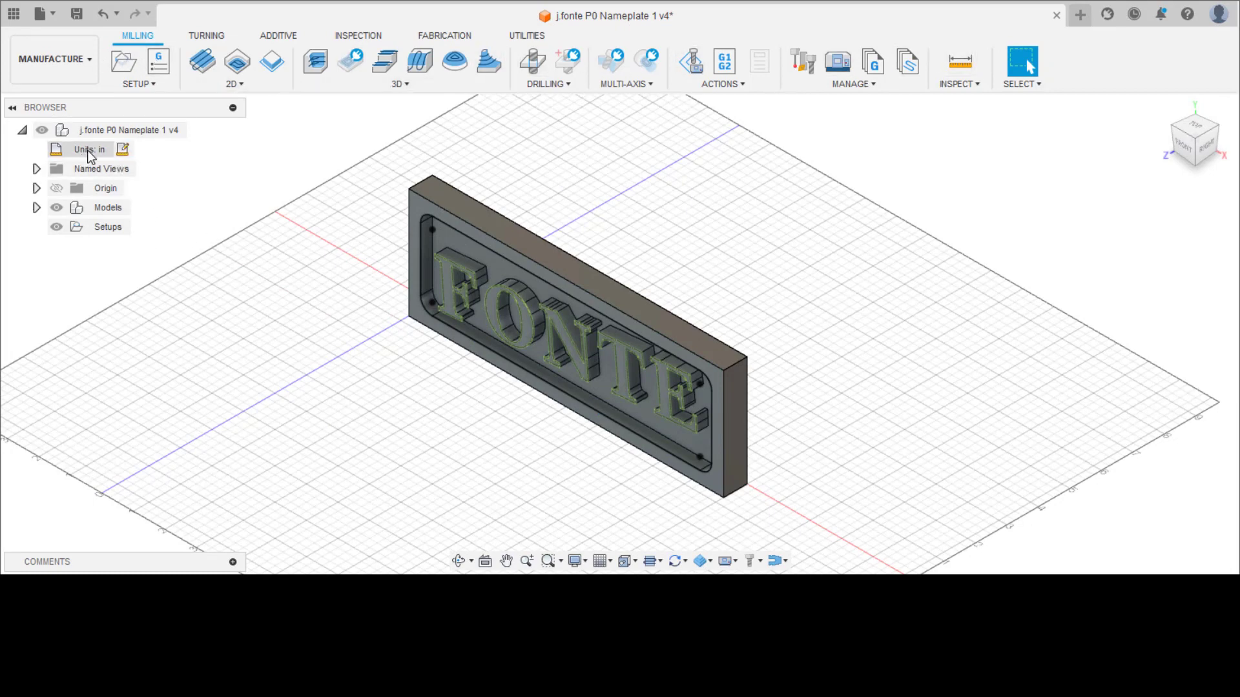
- Check the active unit type of the manufacturing document without changing it
click(123, 150)
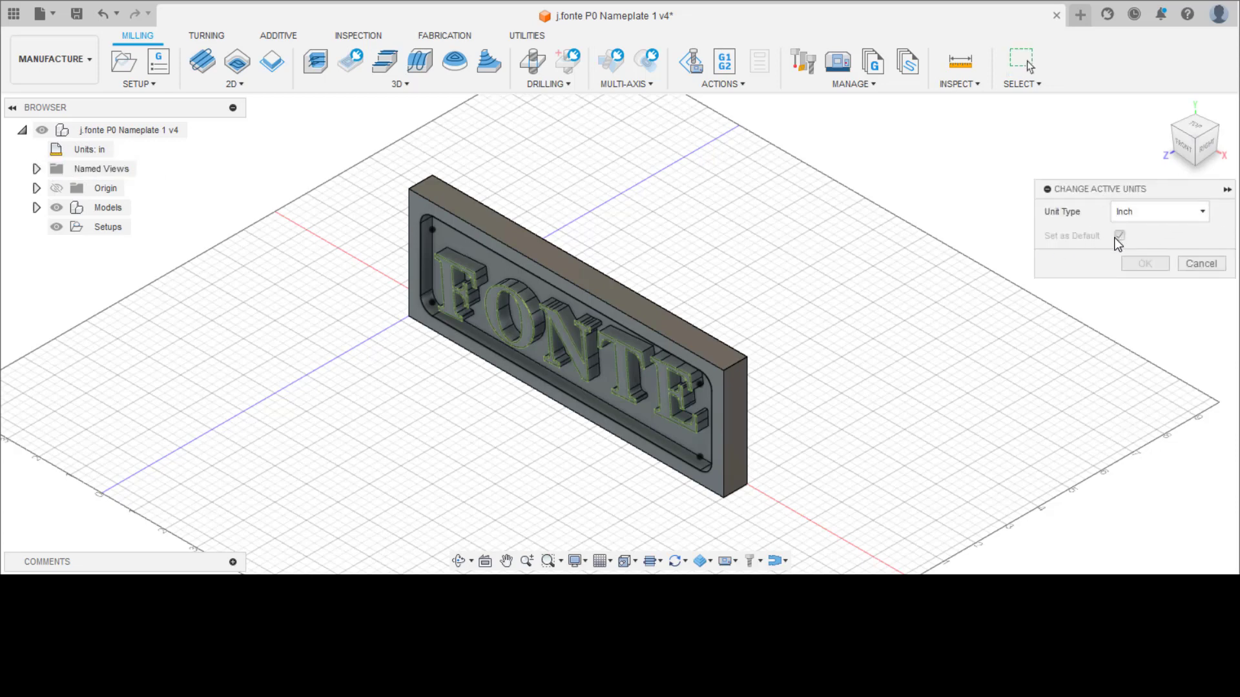
click(1201, 263)
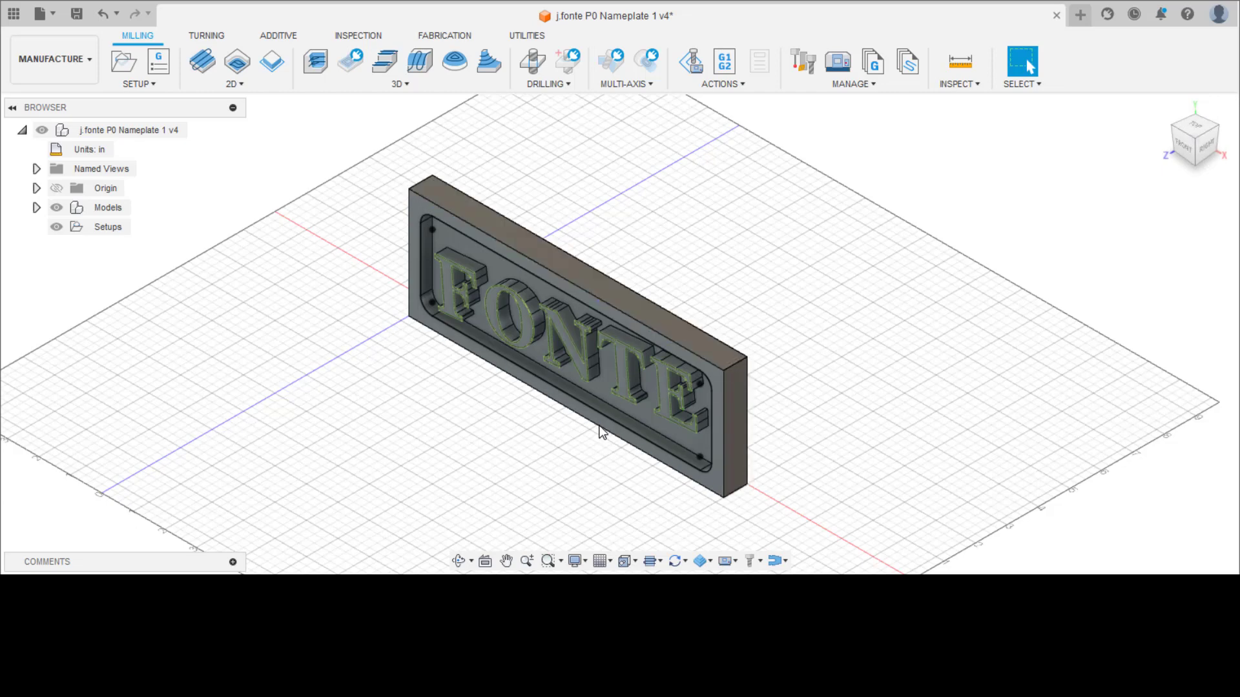
scroll(600, 429, down, 1)
scroll(599, 429, up, 1)
scroll(599, 432, up, 1)
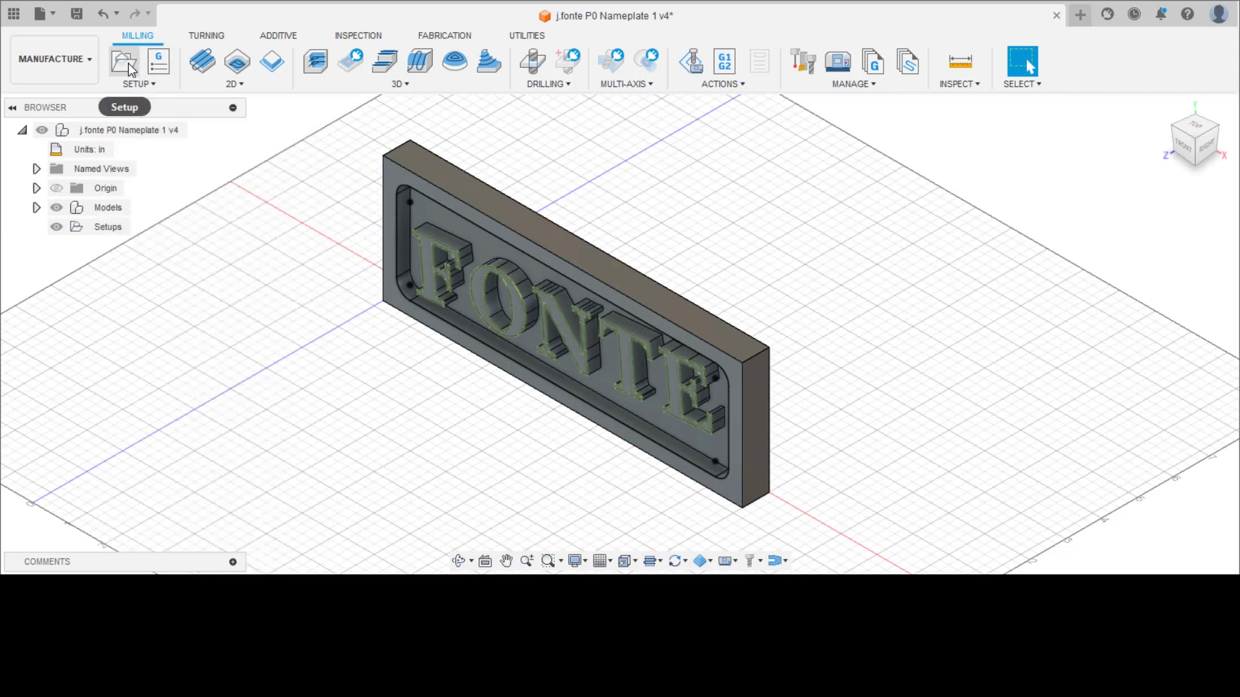
- Create a new setup for the nameplate with Milling as the operation type
click(153, 85)
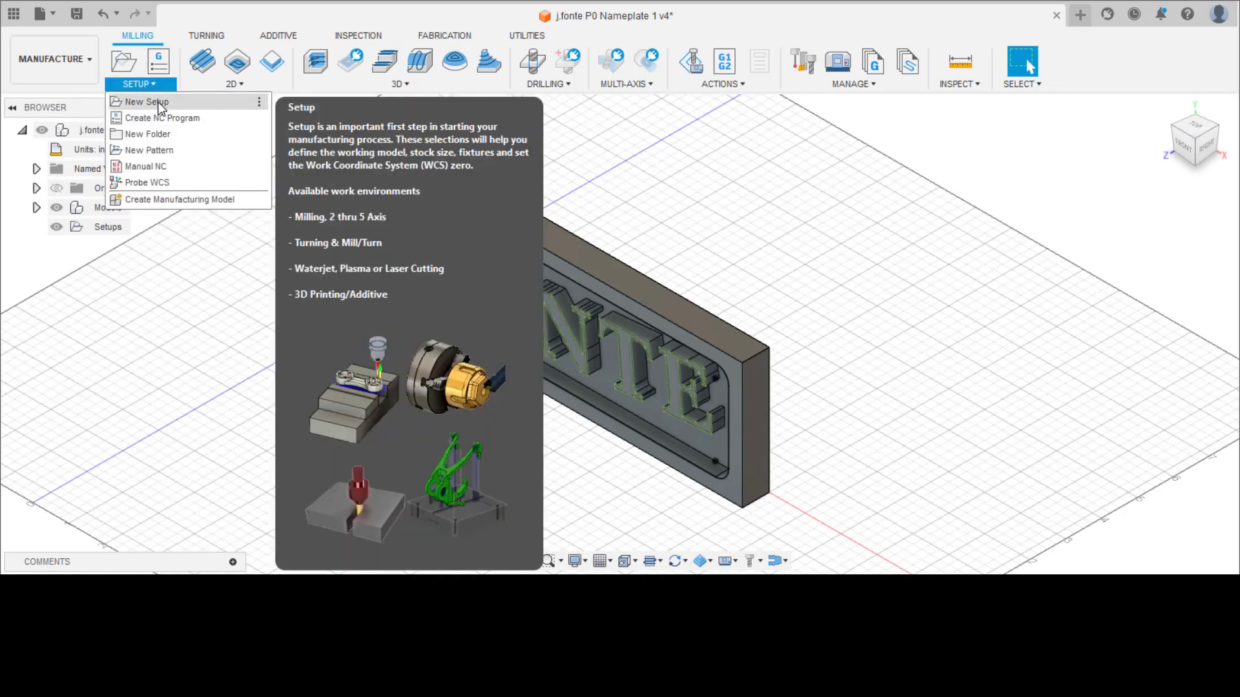
click(160, 104)
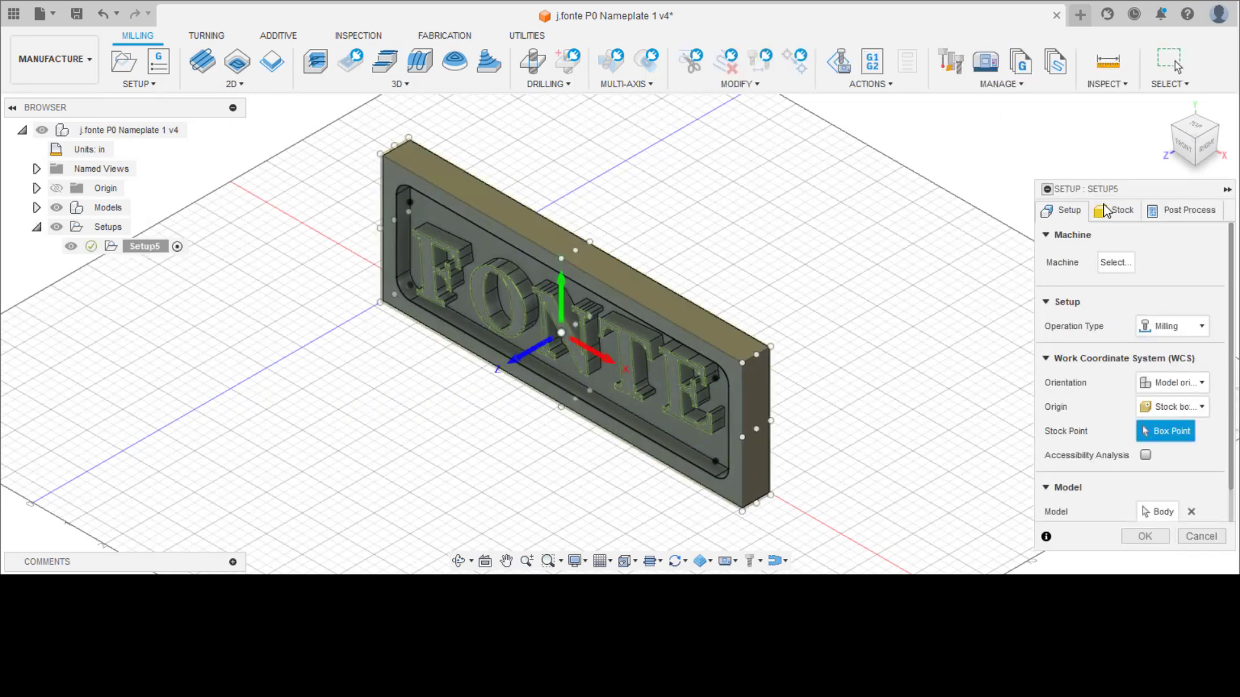
drag(1090, 188, 917, 143)
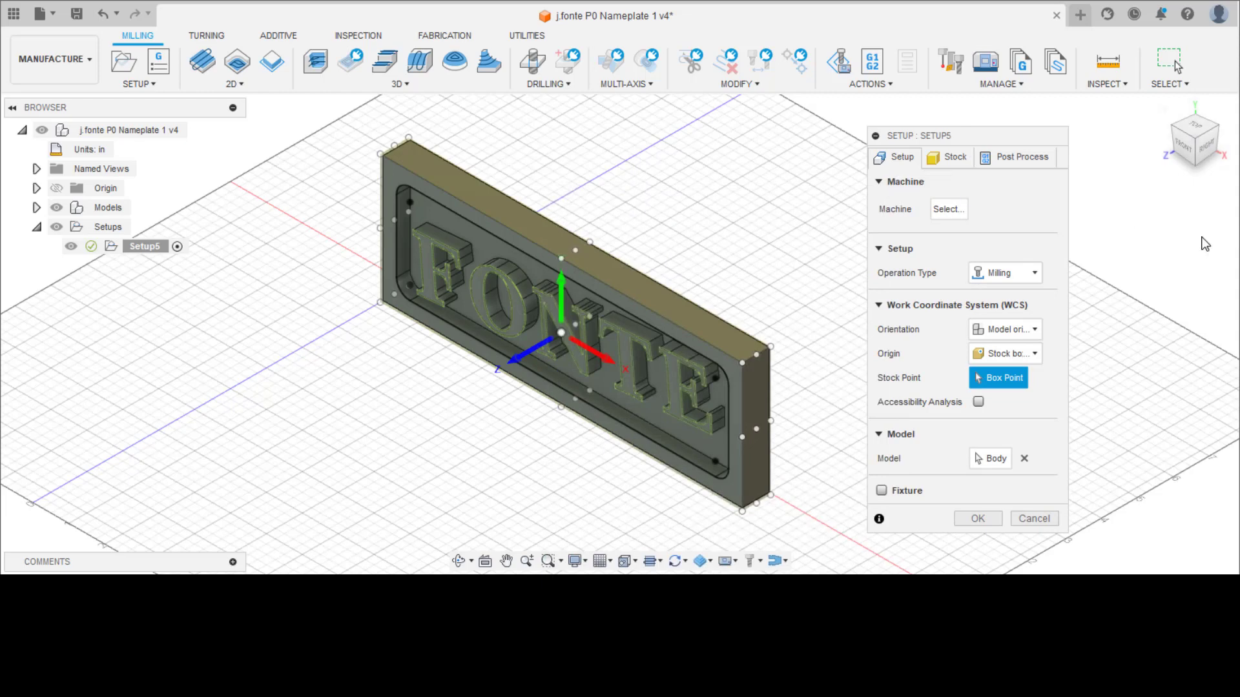
click(881, 184)
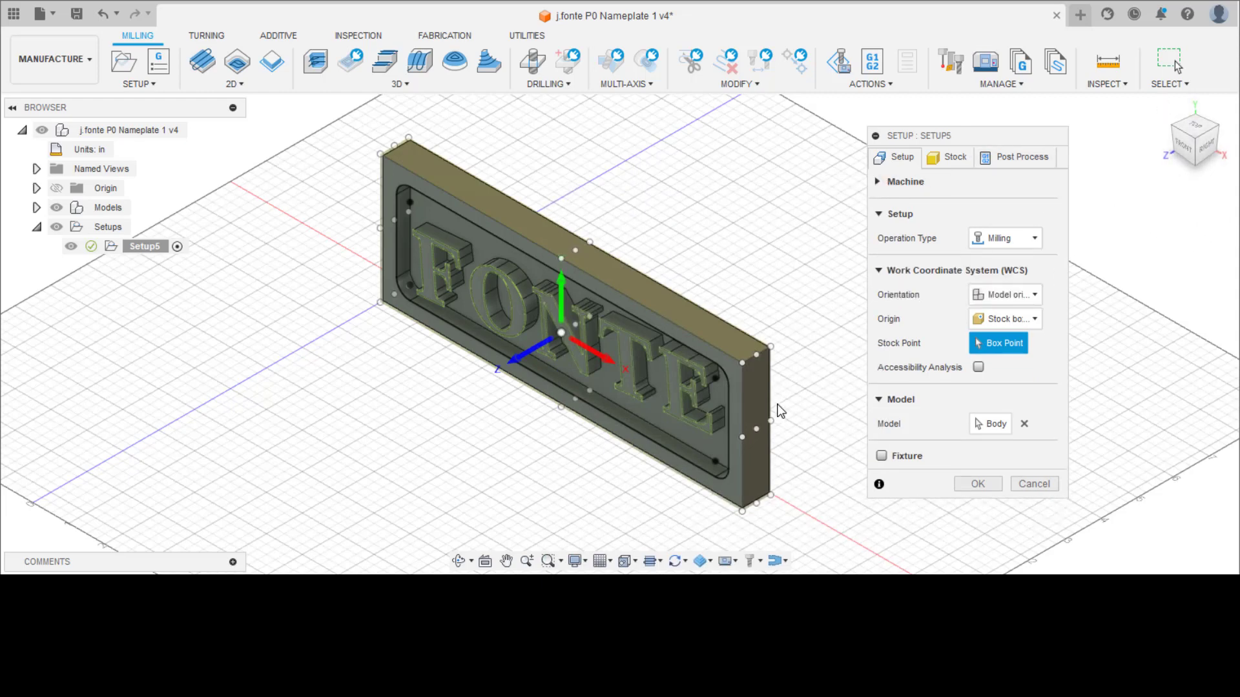
click(879, 185)
click(878, 184)
click(1035, 239)
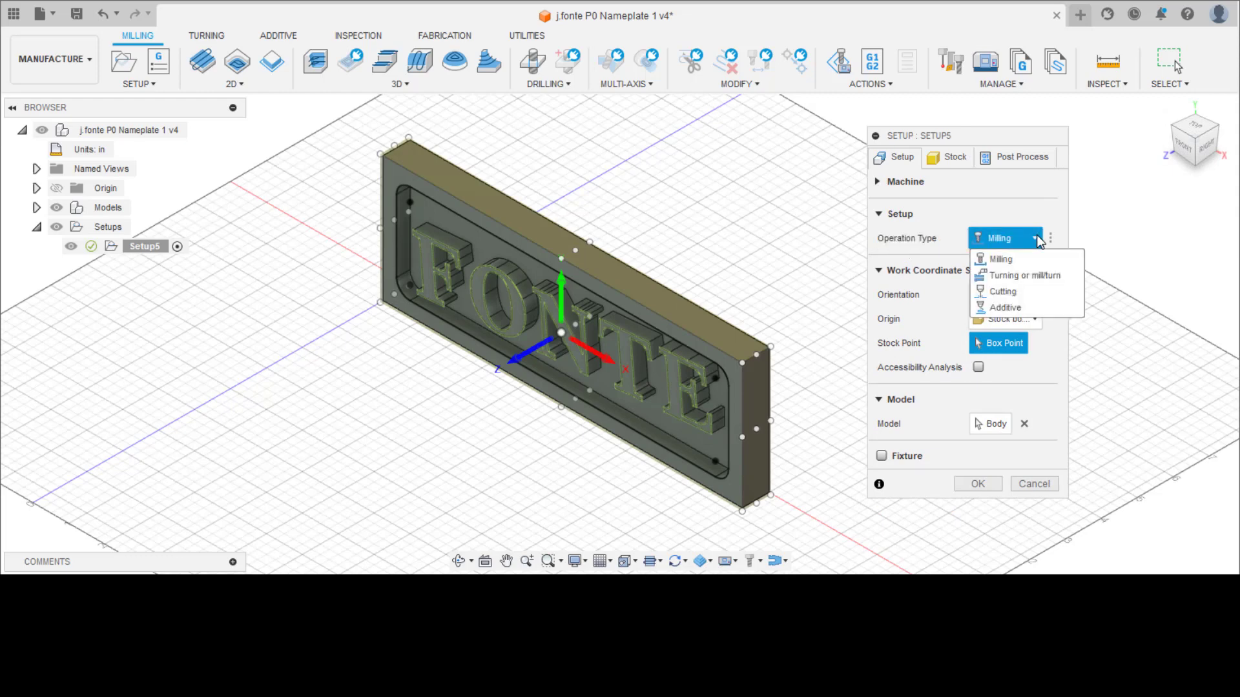
click(1001, 260)
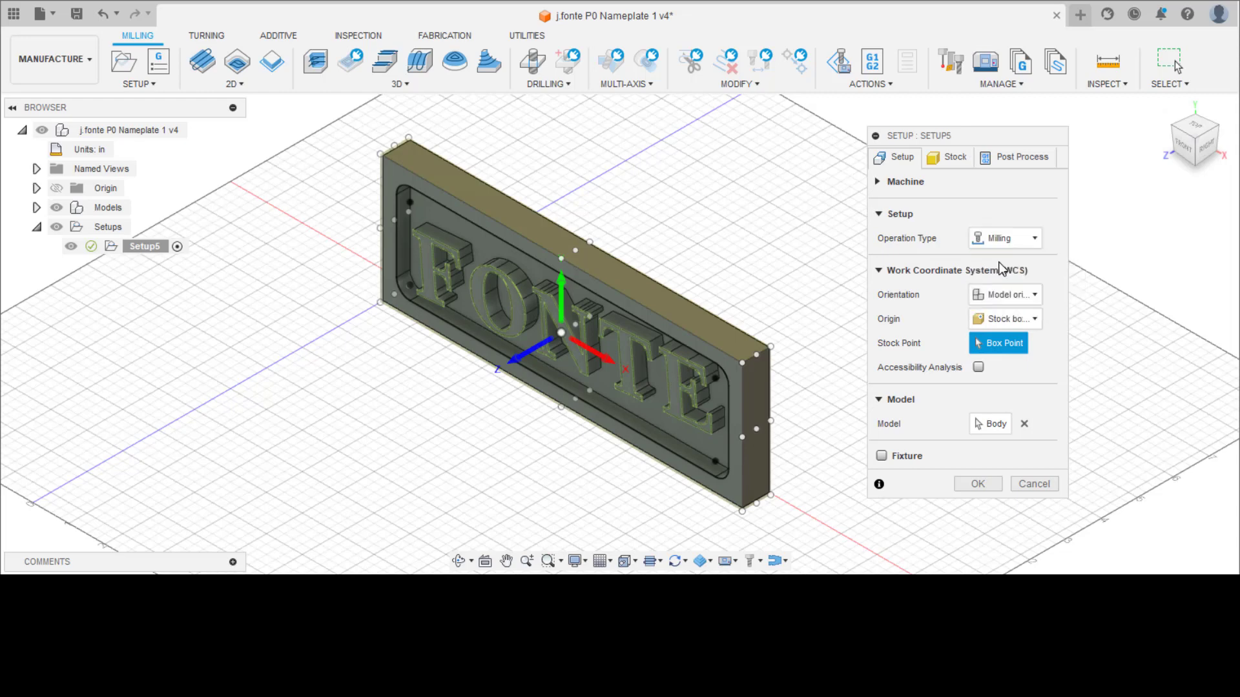
click(1035, 238)
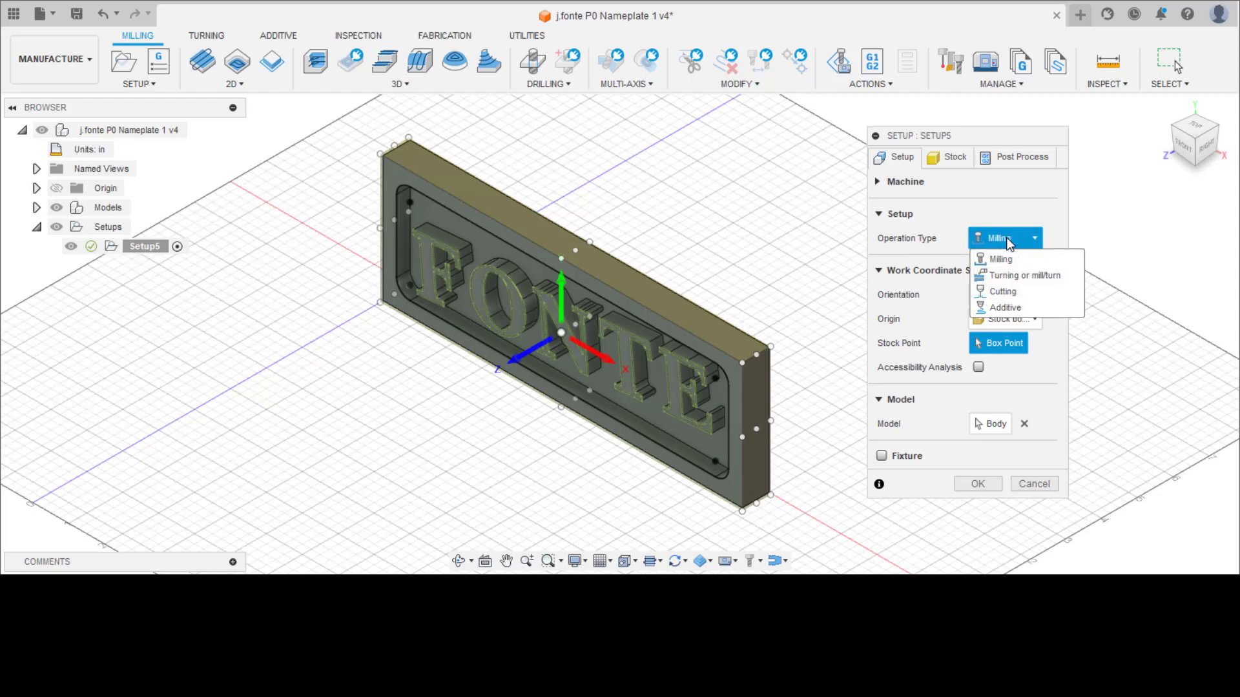
click(1001, 259)
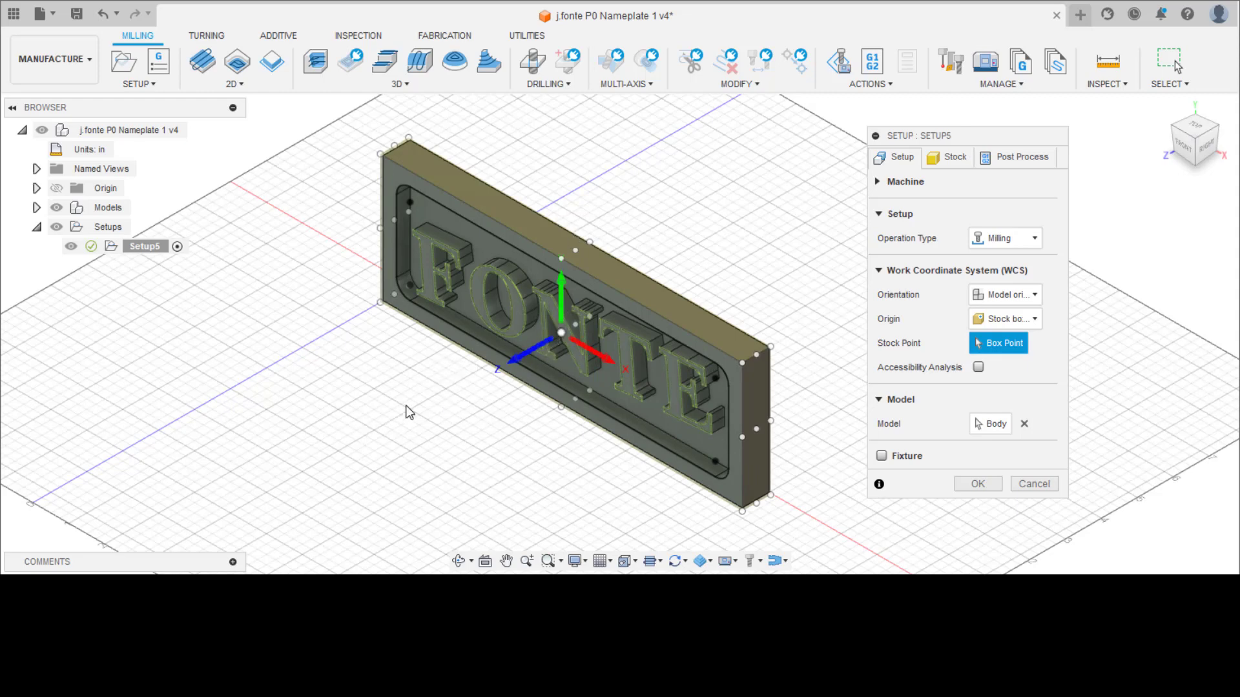
- Orient the work coordinate system by Z axis/plane and X axis, using the nameplate's front face for Z and its right end face for X
click(1027, 297)
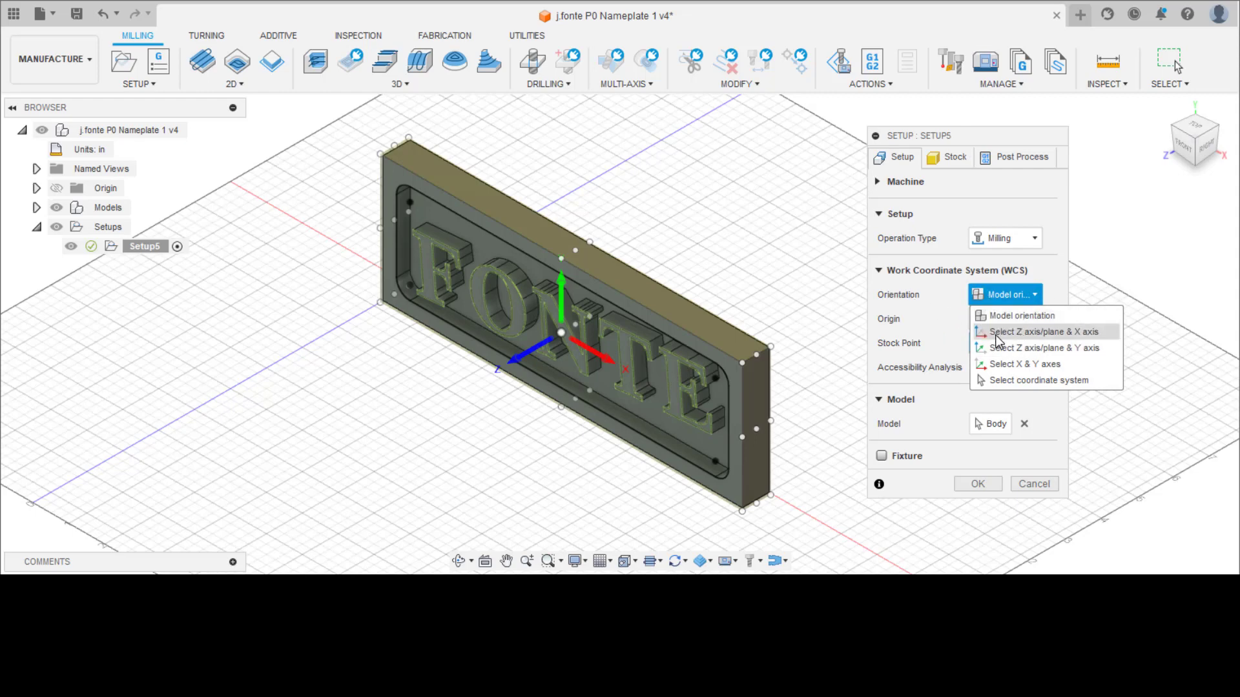
click(1047, 333)
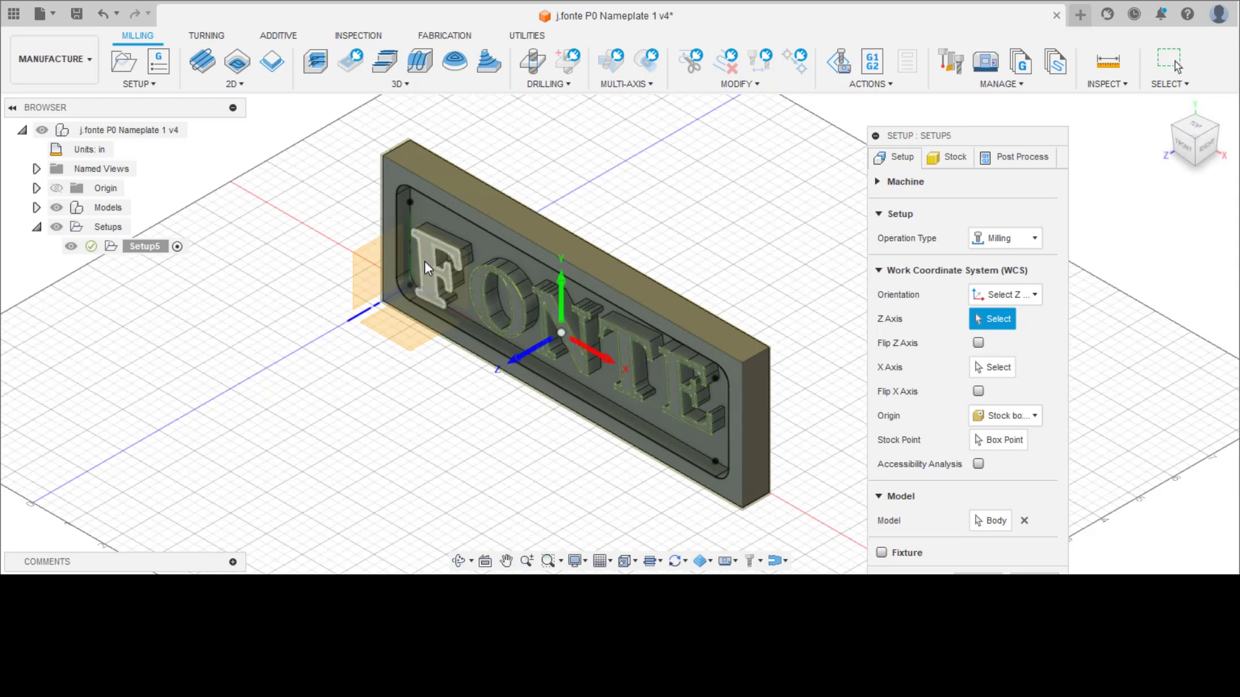
click(392, 169)
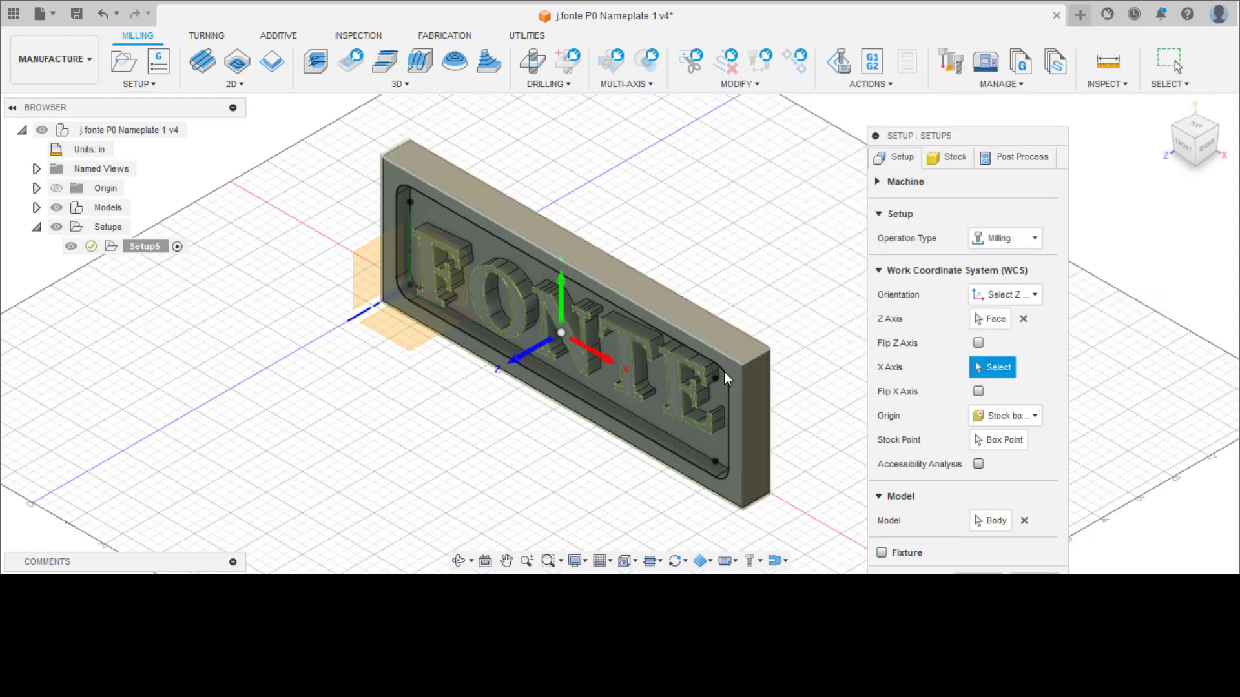
click(758, 423)
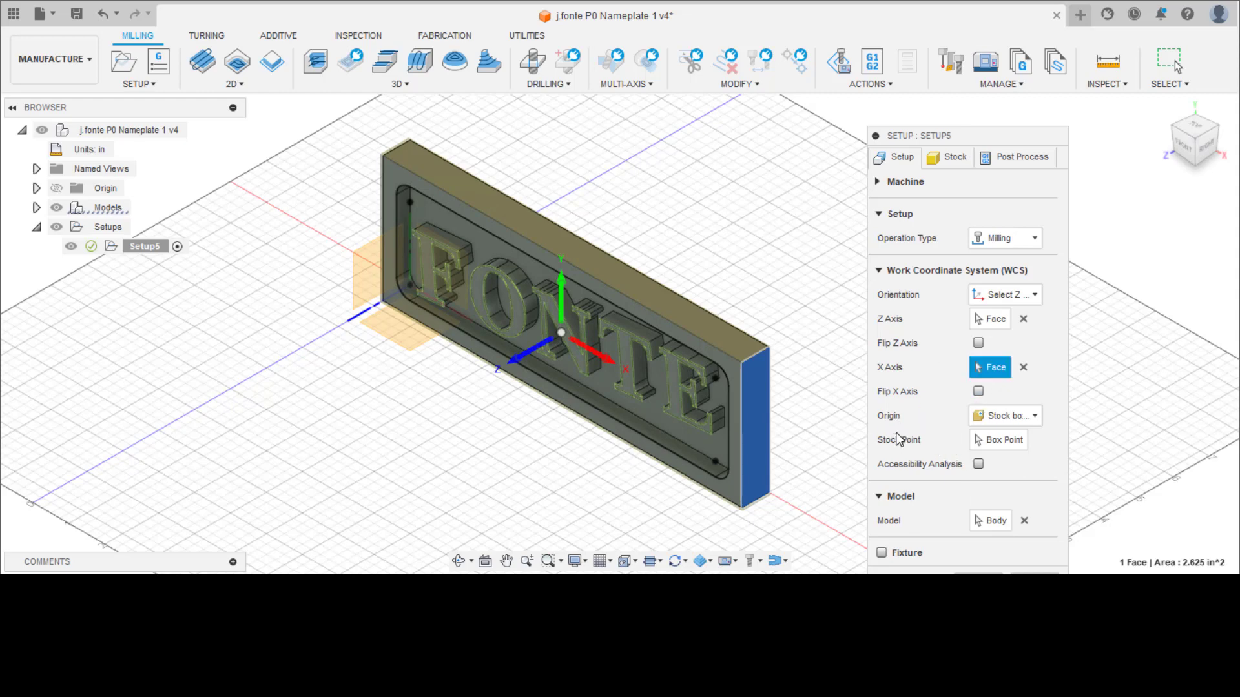
- Set the origin to a stock box point at the lower-left corner of the nameplate's front face
click(1036, 418)
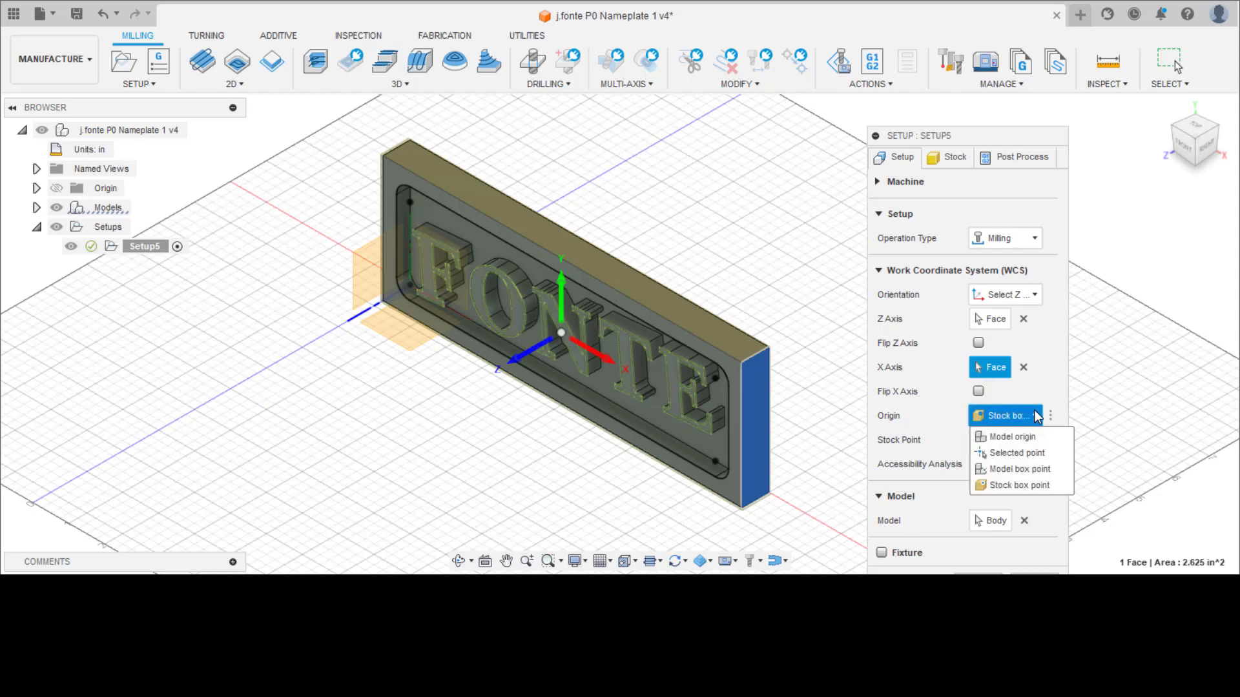
click(1025, 488)
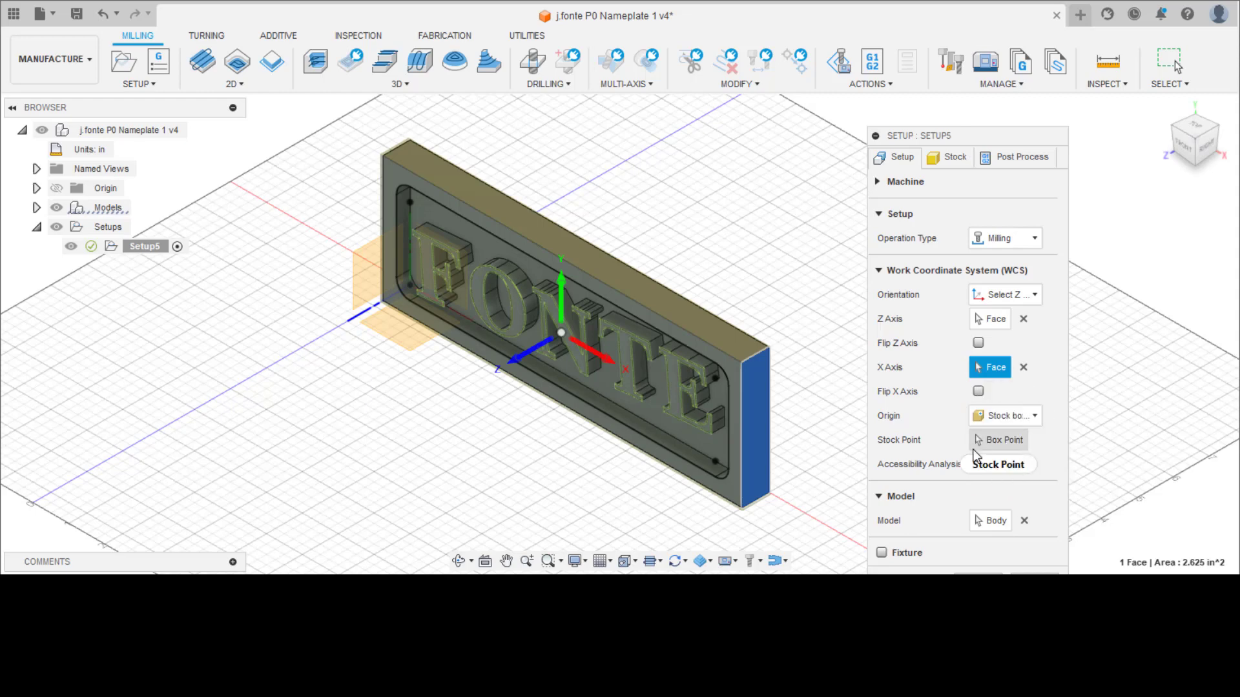
click(1014, 446)
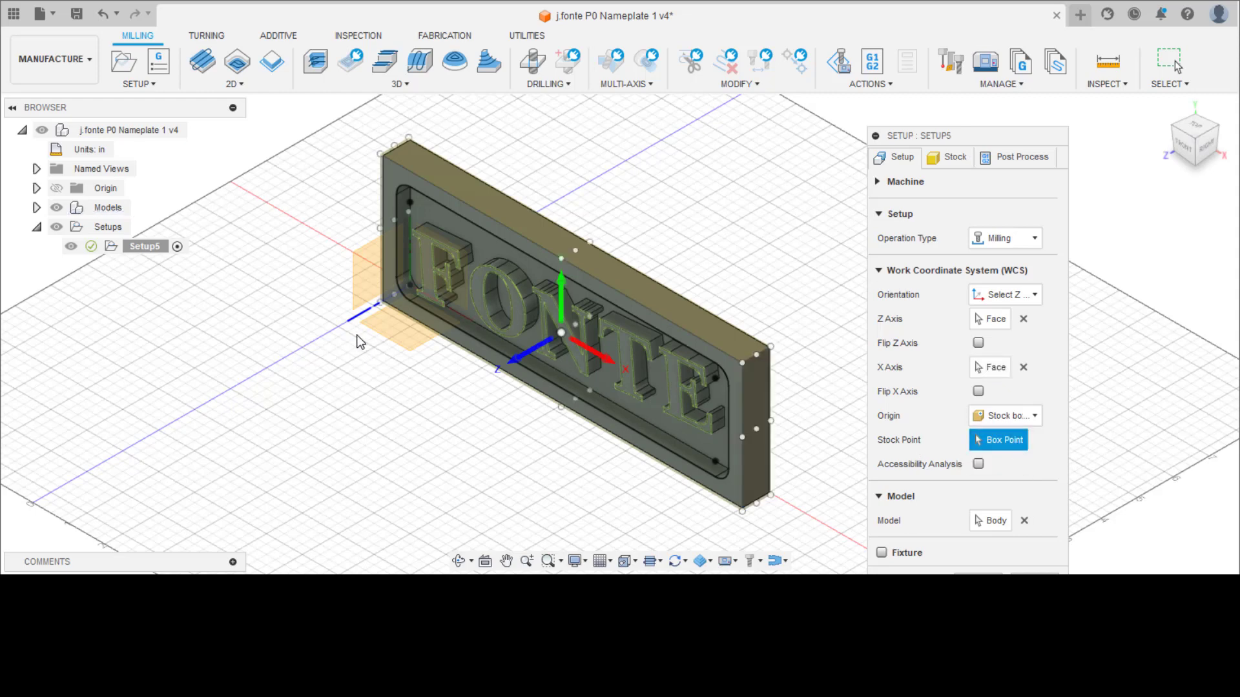
scroll(357, 313, up, 2)
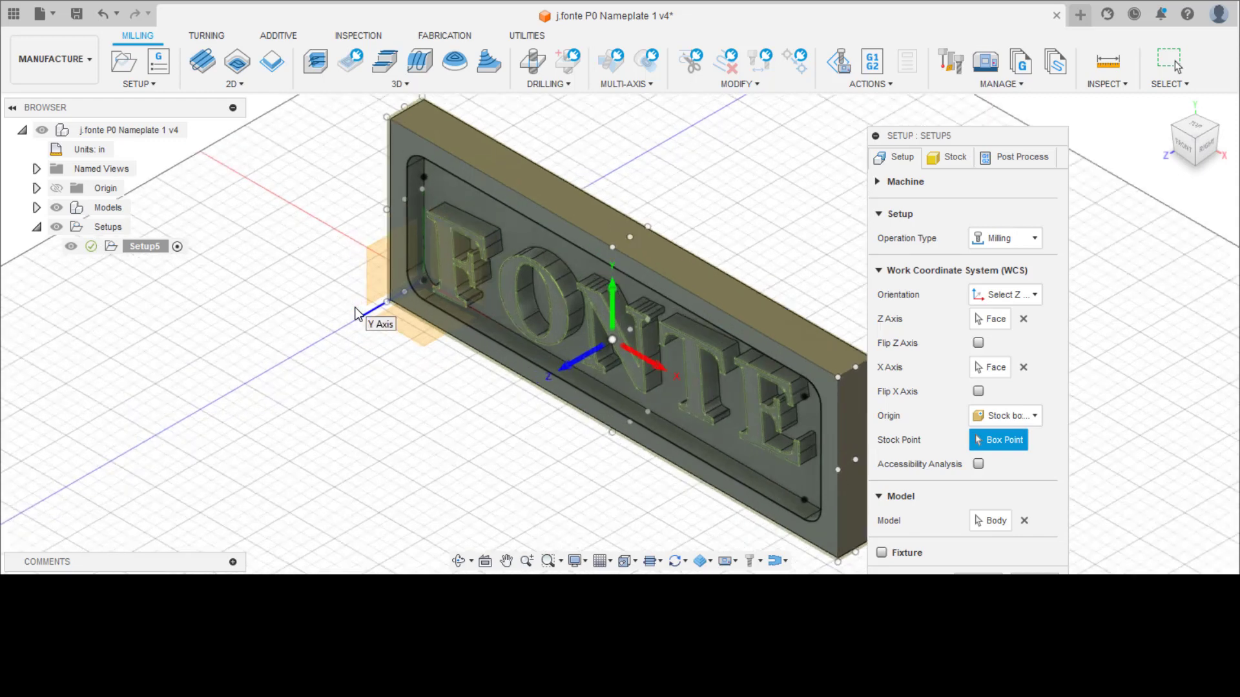
scroll(359, 314, up, 2)
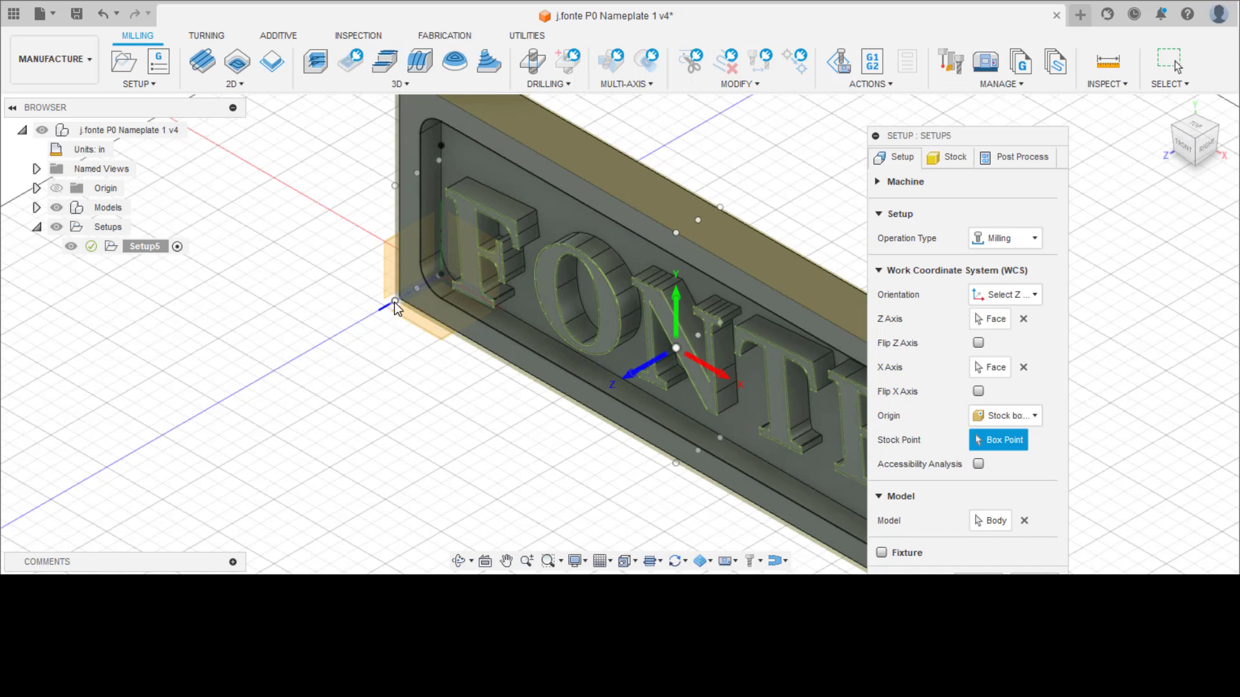
scroll(392, 312, up, 1)
scroll(393, 308, up, 1)
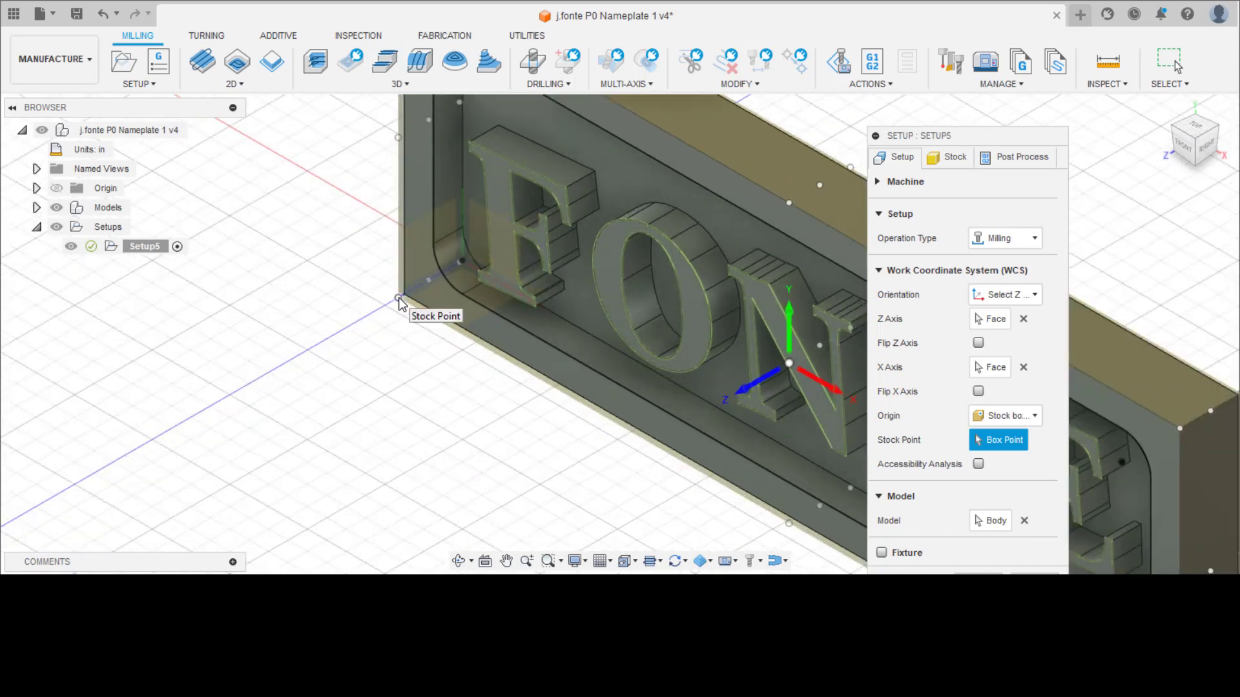
click(399, 299)
scroll(396, 316, up, 1)
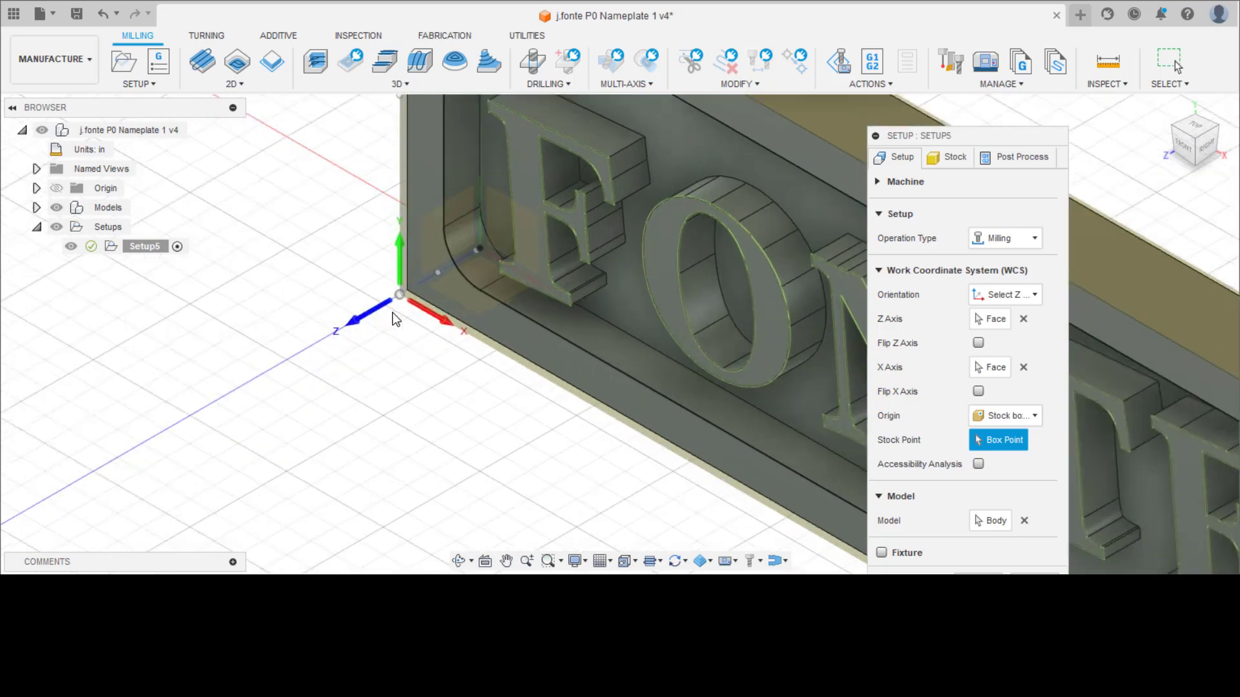
scroll(394, 316, down, 5)
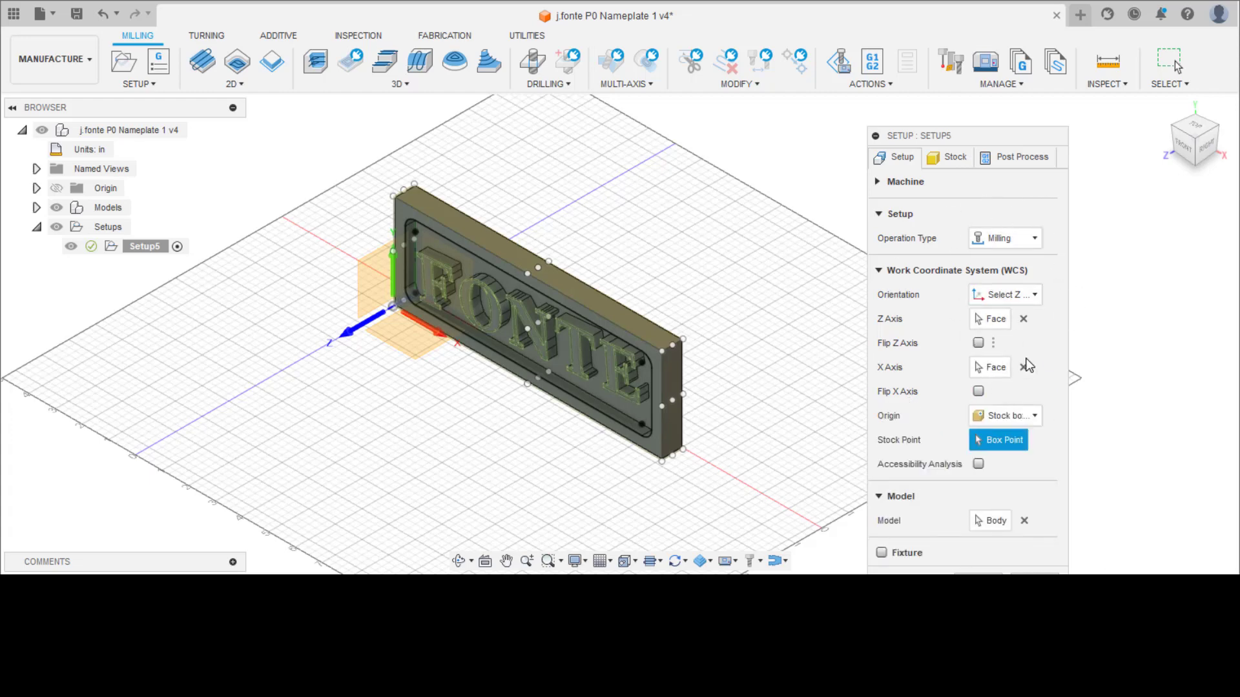
- Define the stock as a relative size box with no additional stock and finish the setup
click(955, 159)
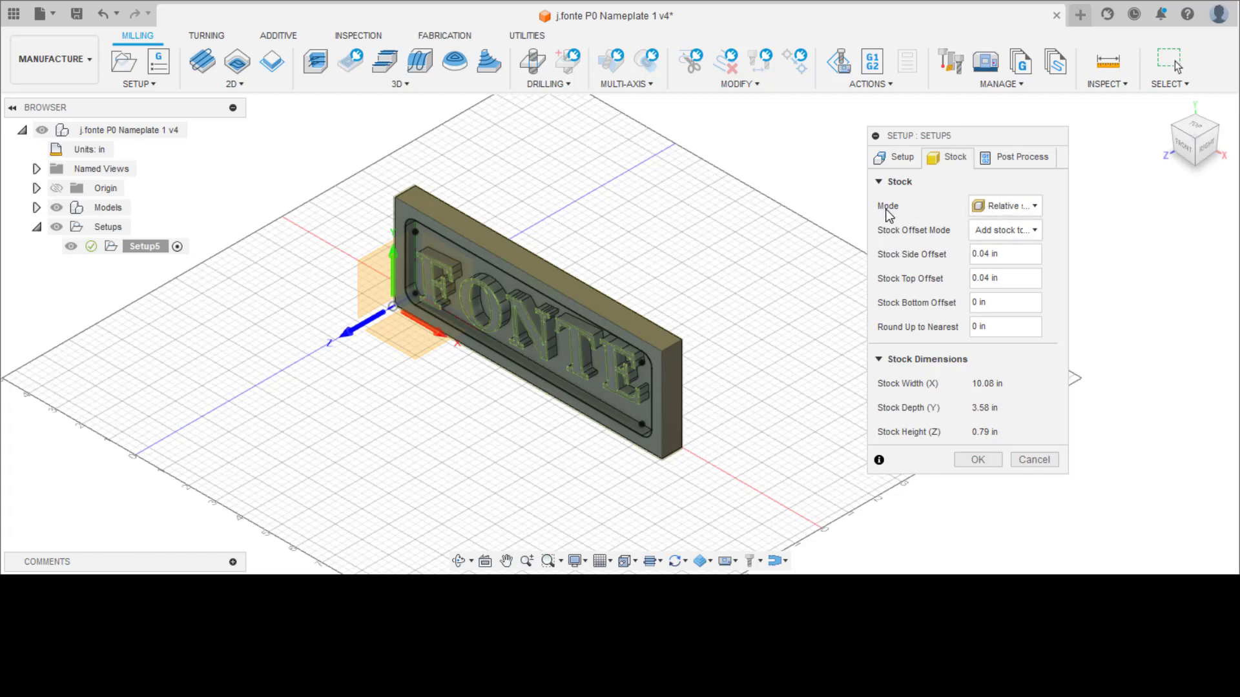
click(1021, 208)
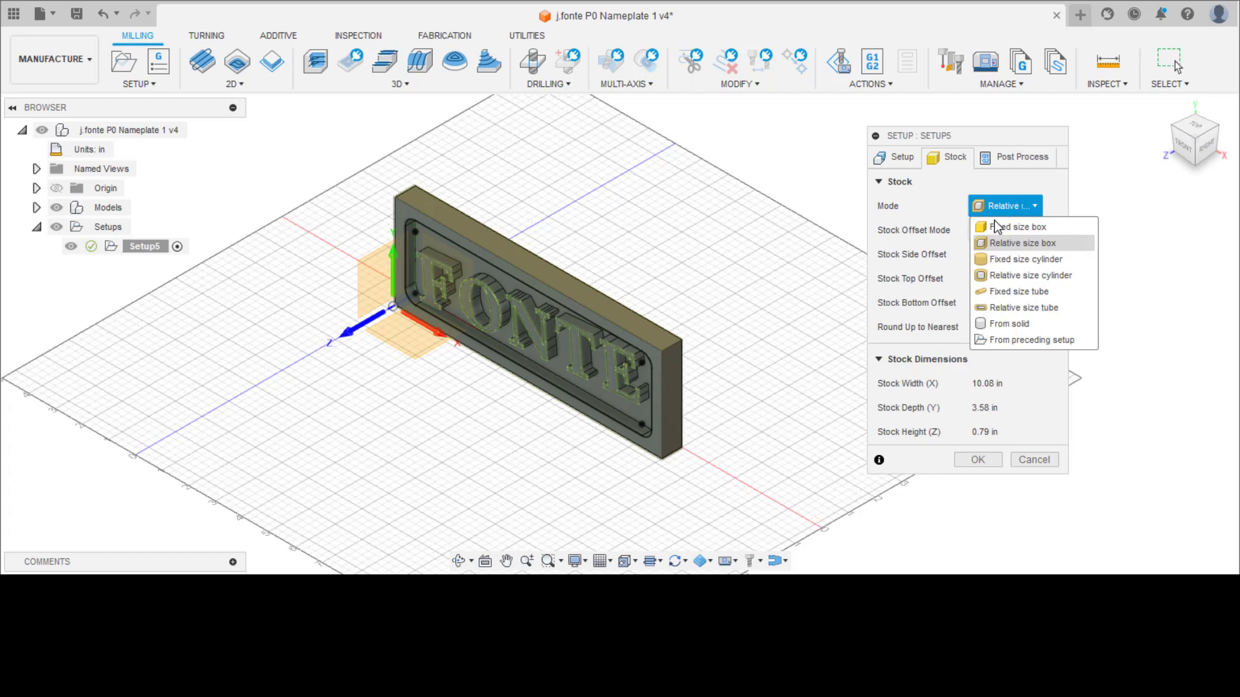
click(1021, 339)
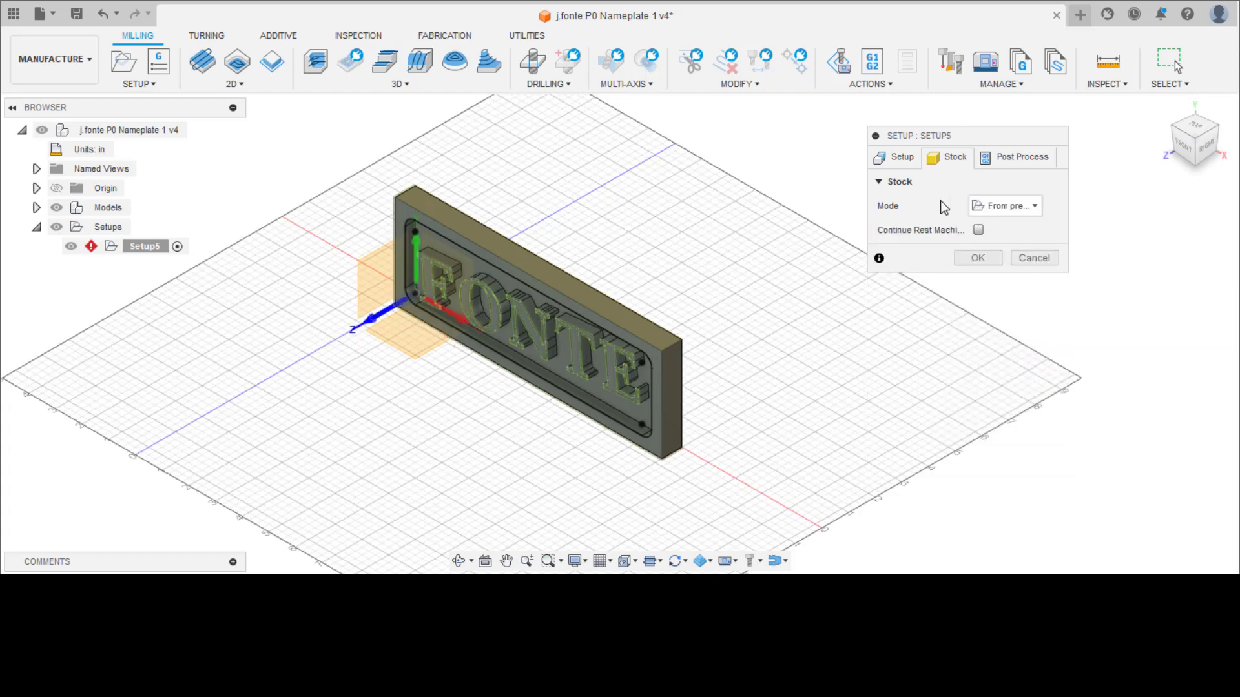
click(1039, 206)
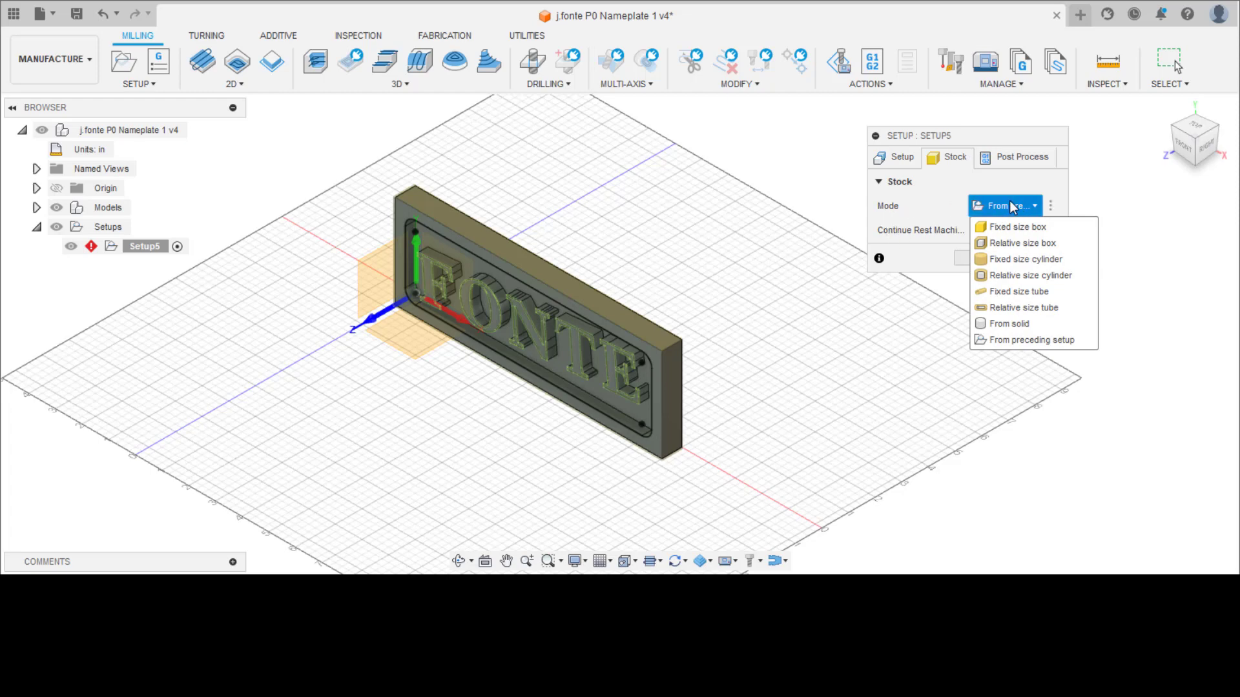
click(1017, 244)
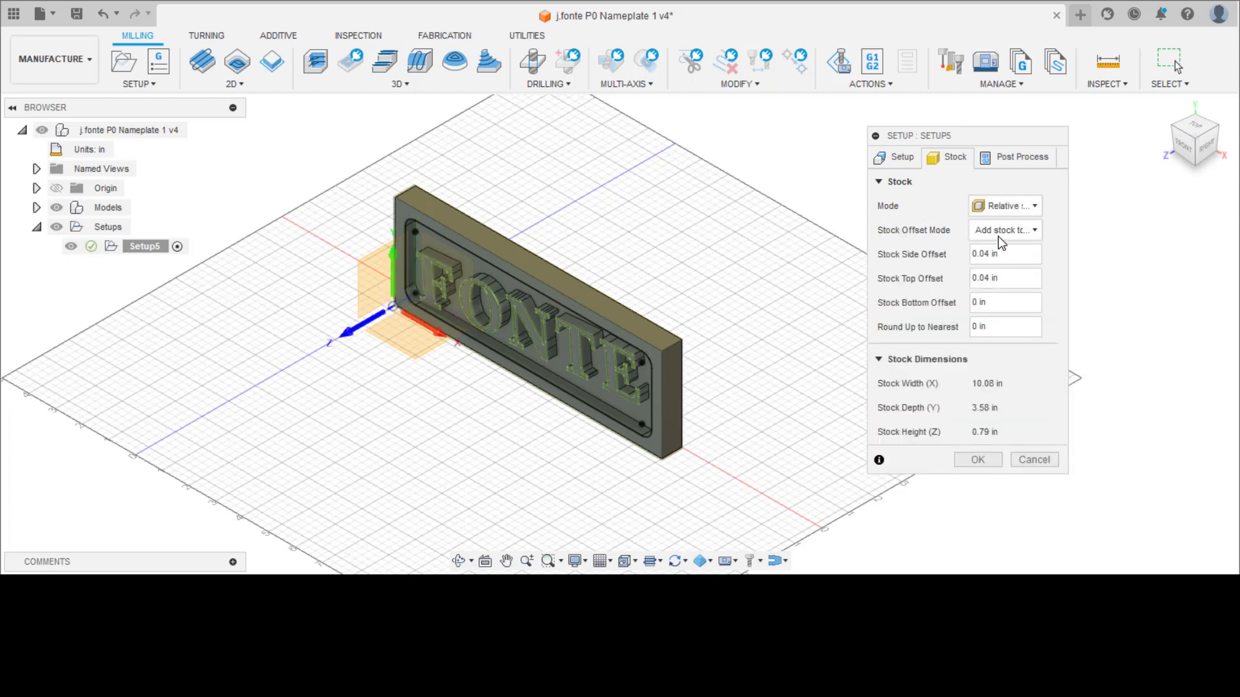
mouse_move(1003, 234)
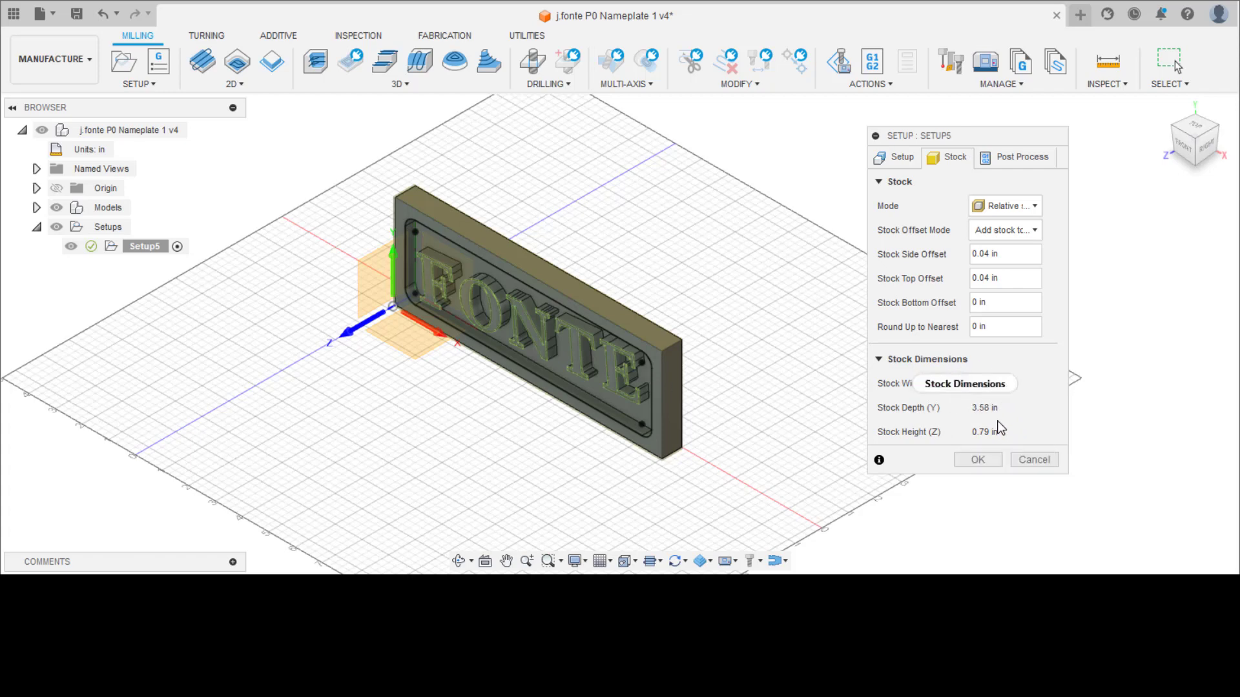
click(983, 231)
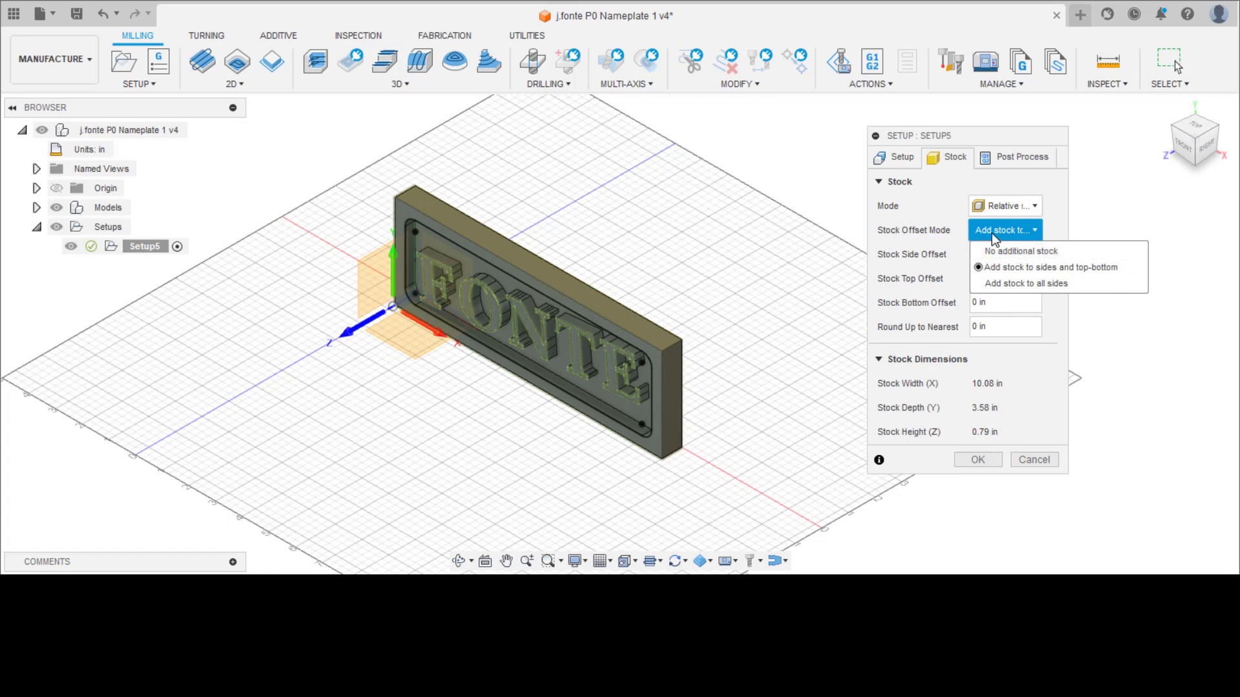
click(1020, 251)
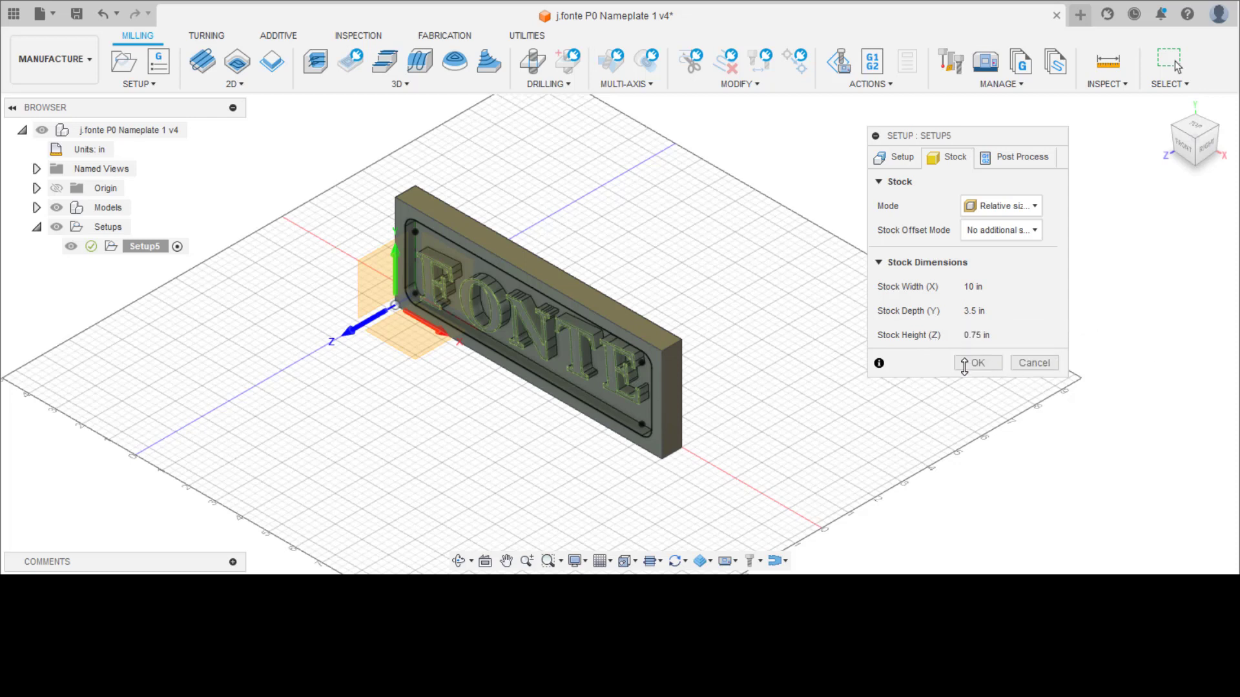
click(977, 362)
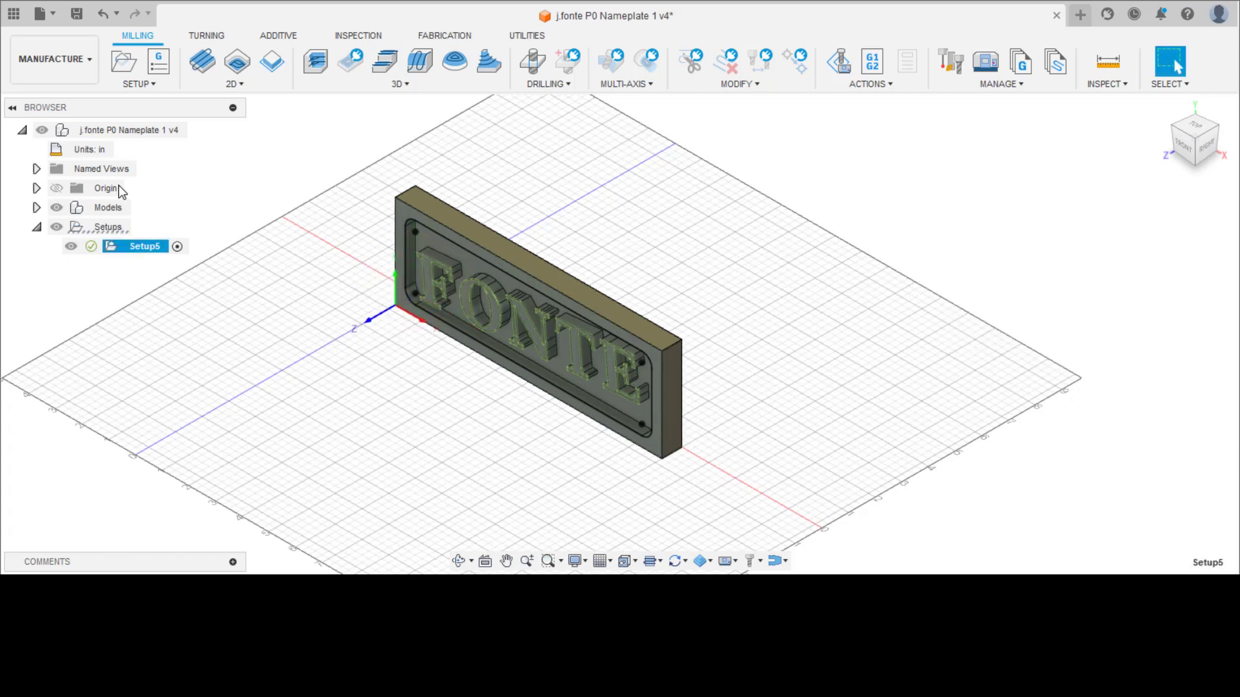
- Save the nameplate design with its new milling setup as a new version
click(39, 228)
click(39, 228)
click(78, 15)
click(622, 350)
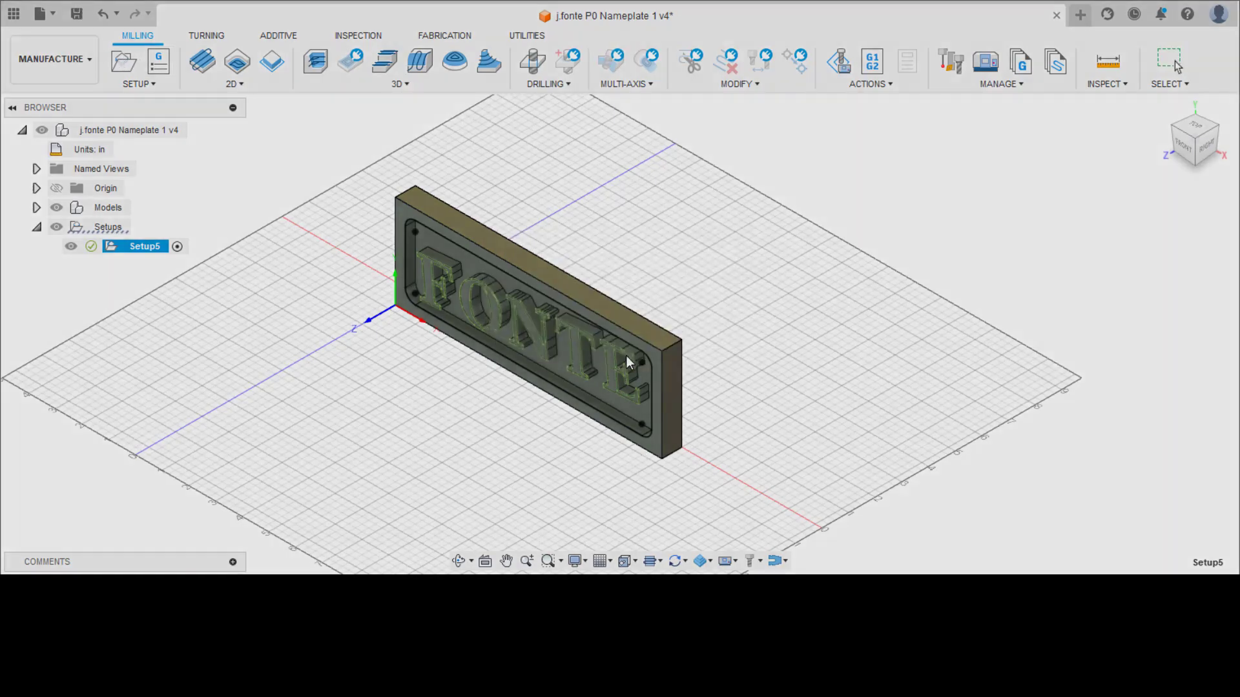